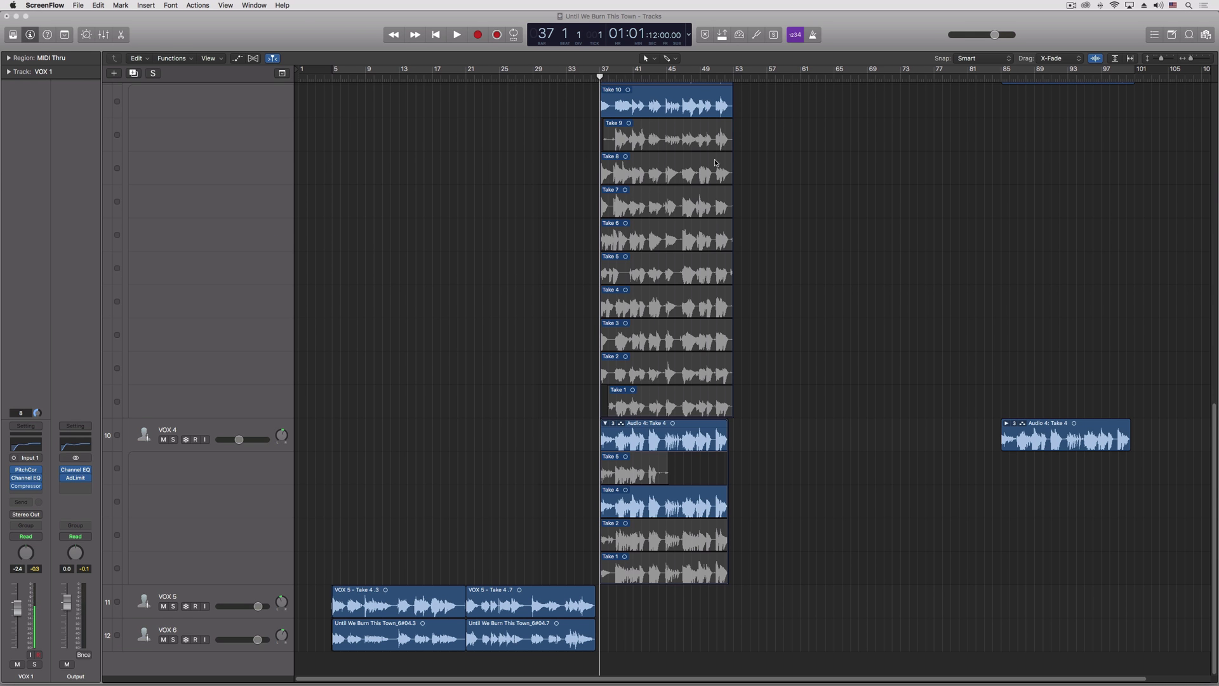
Step: Audition the vocal comps from bar 37, stopping playback near bar 44
drag(1214, 440, 1152, 195)
scroll(1153, 195, up, 5)
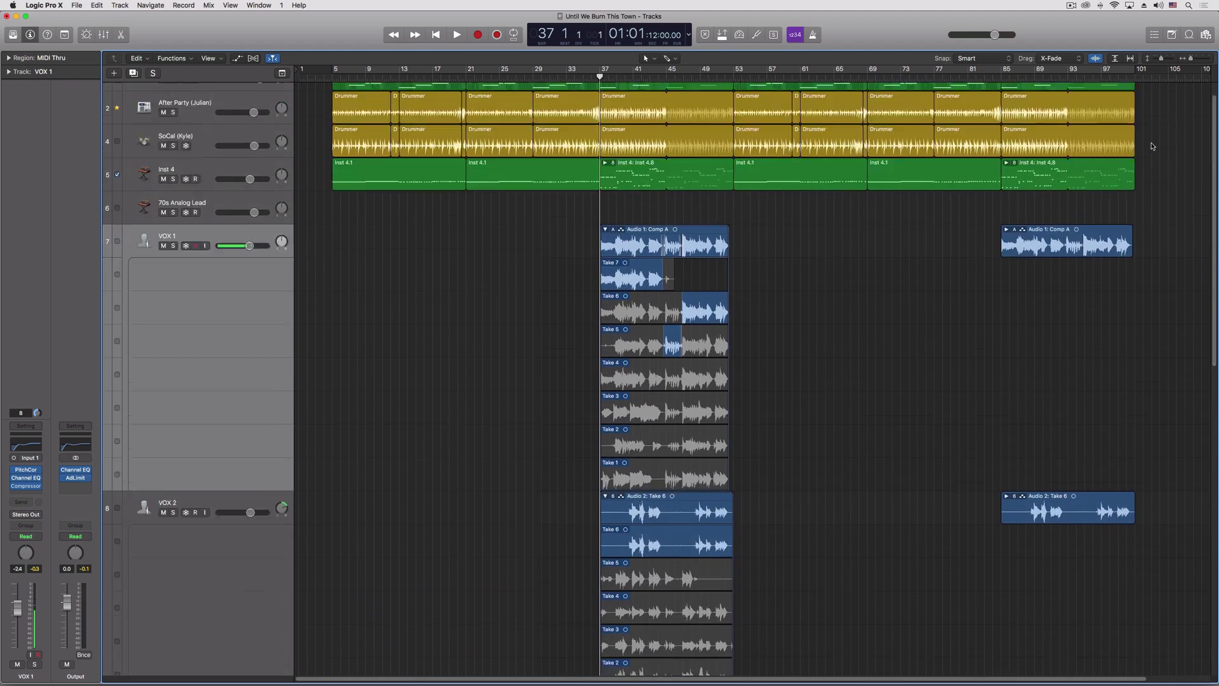
scroll(1130, 180, down, 10)
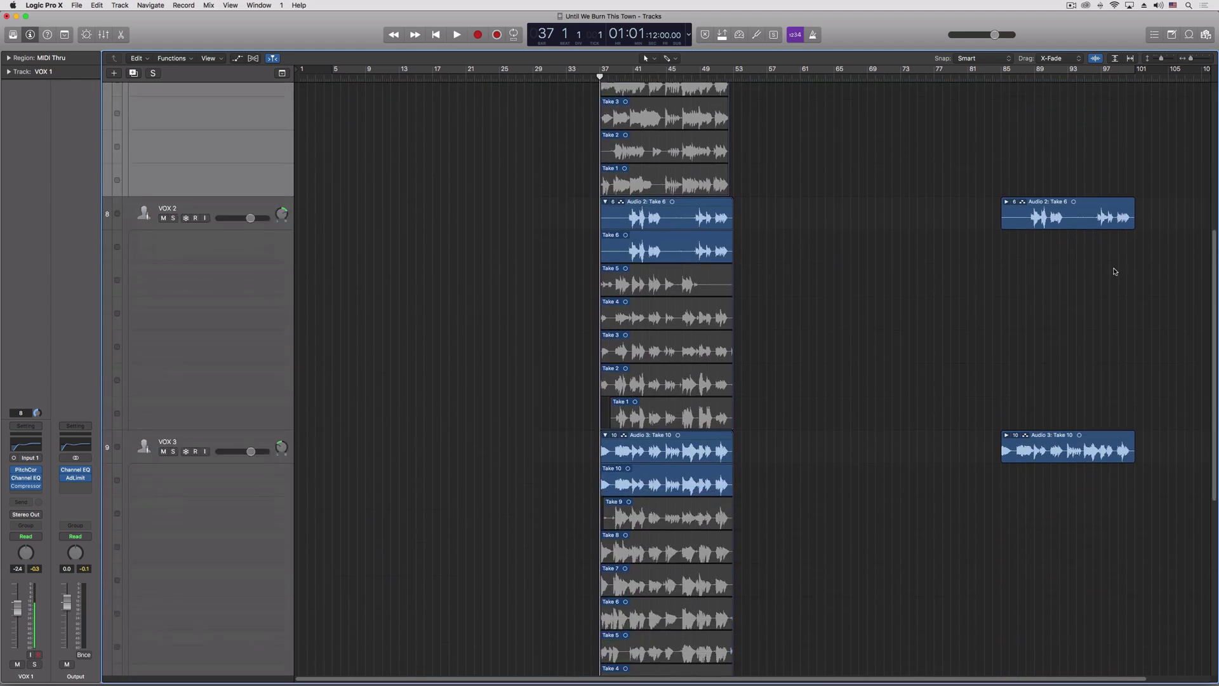
scroll(1087, 506, up, 3)
scroll(1099, 217, up, 4)
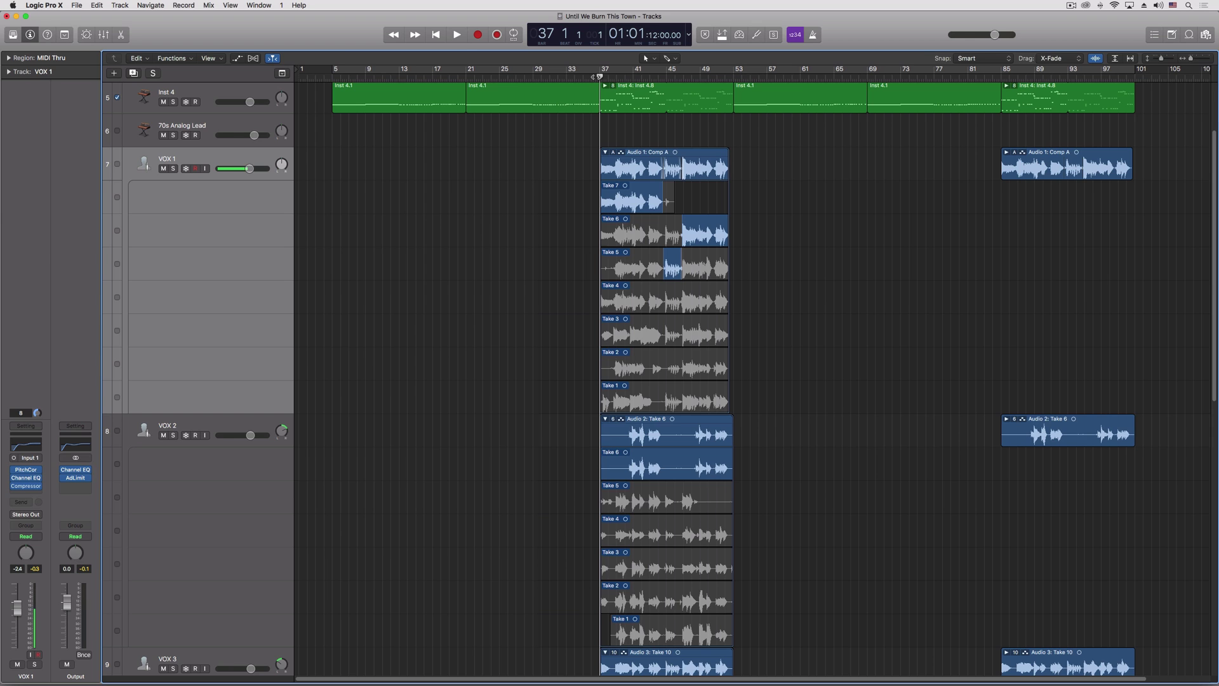
key(space)
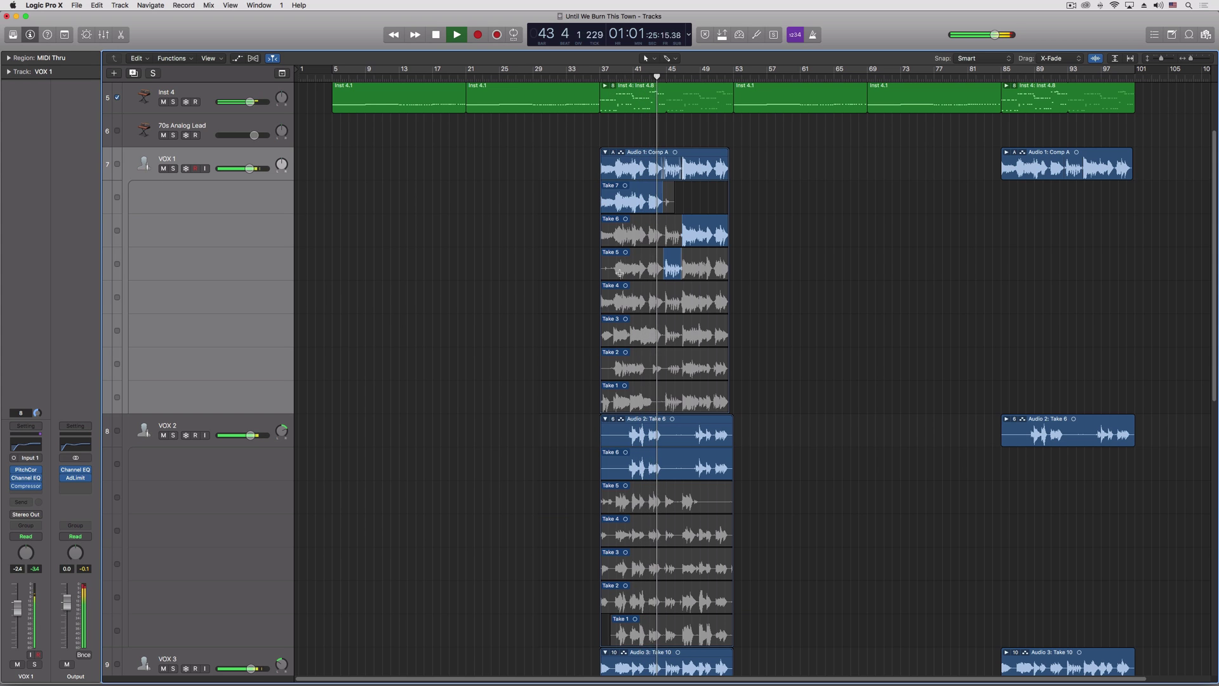
key(space)
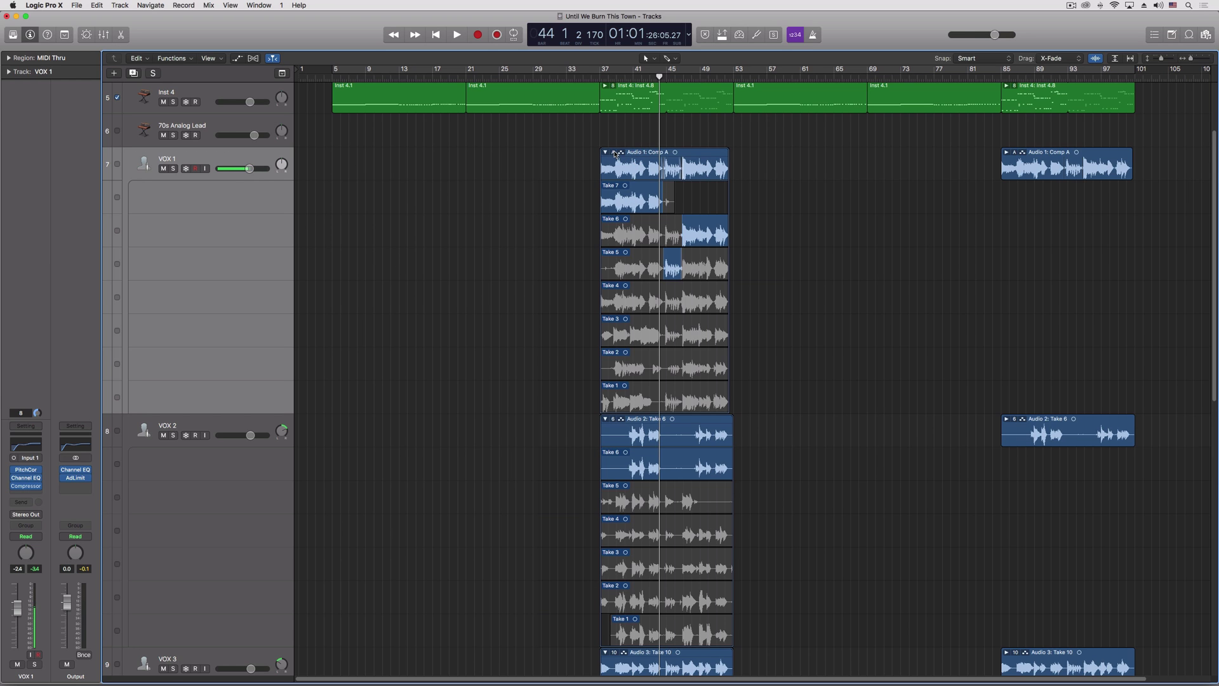
Step: Show Track Alternatives in the track headers
right_click(228, 157)
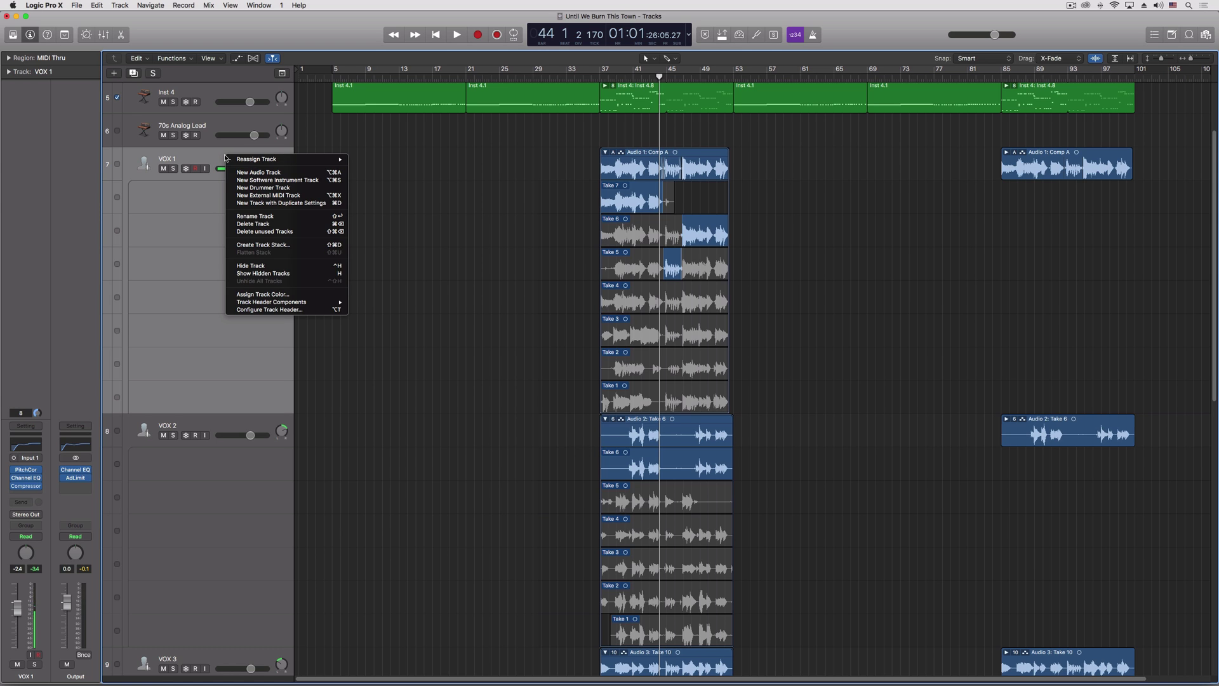
mouse_move(305, 302)
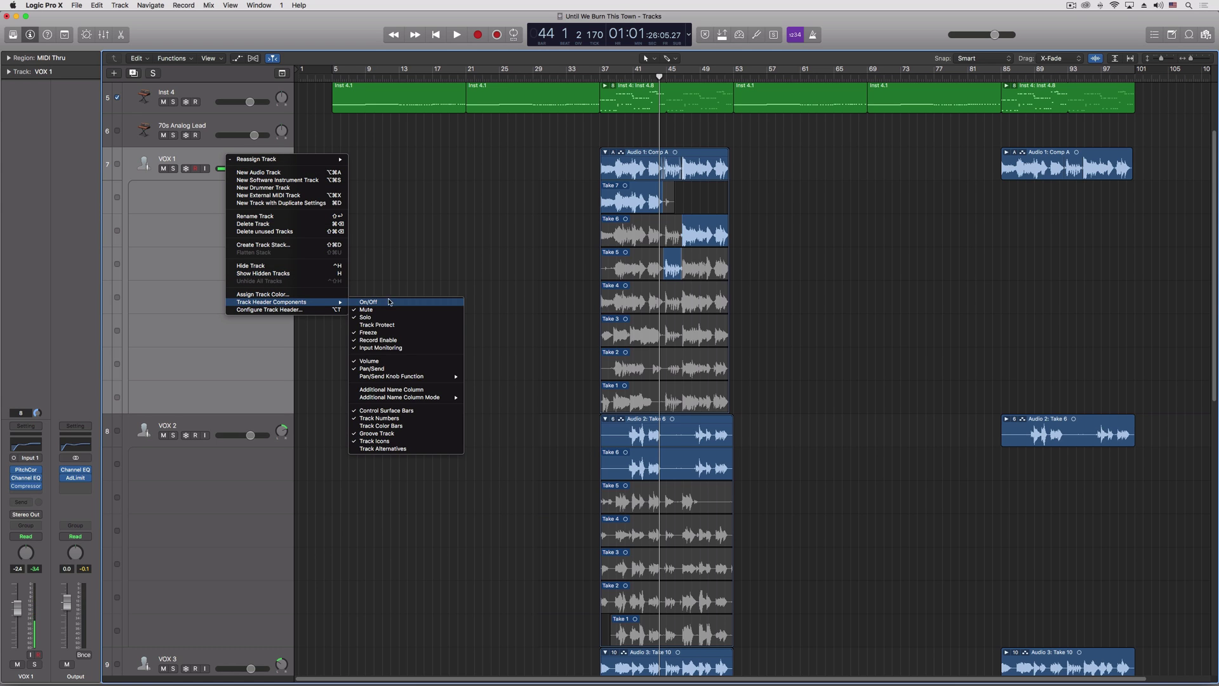
click(408, 449)
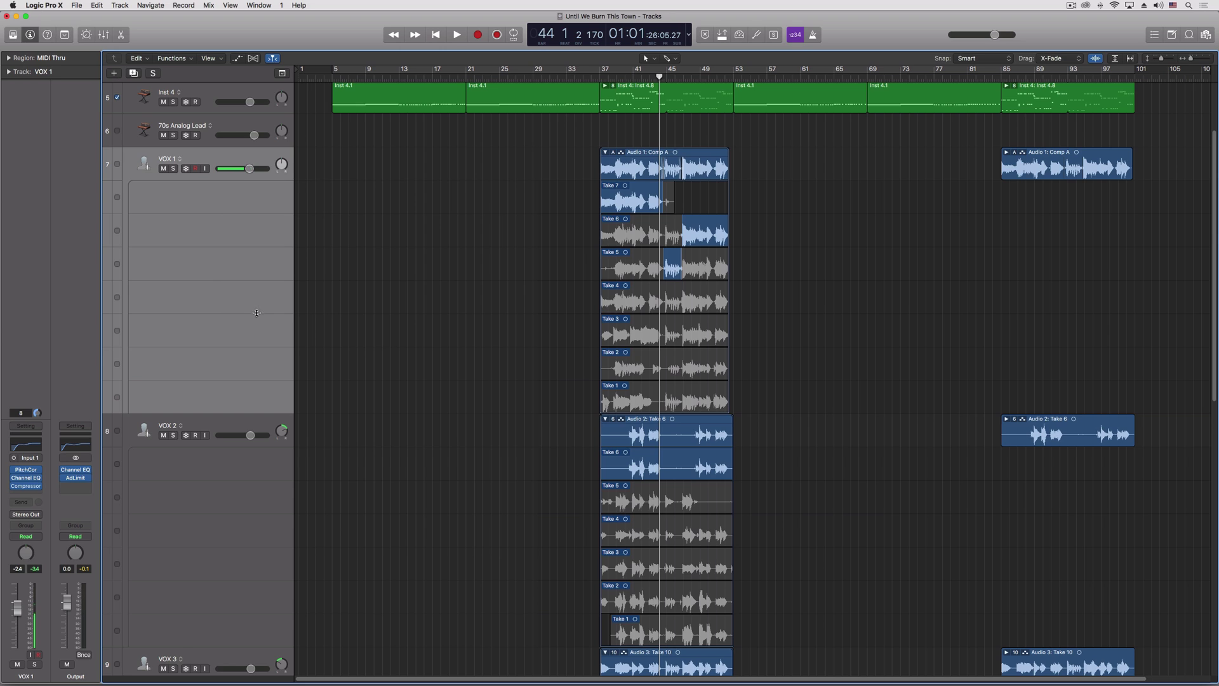
Step: Duplicate VOX 1 into a new alternative B, keeping B active
click(180, 160)
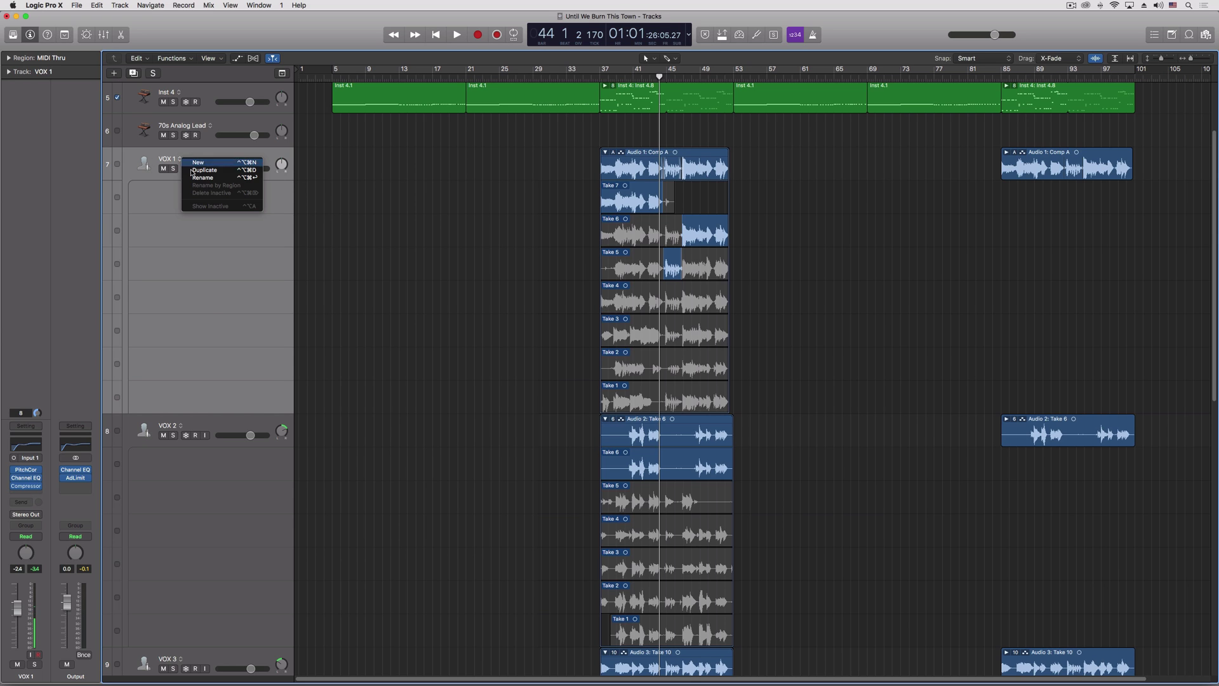
click(204, 170)
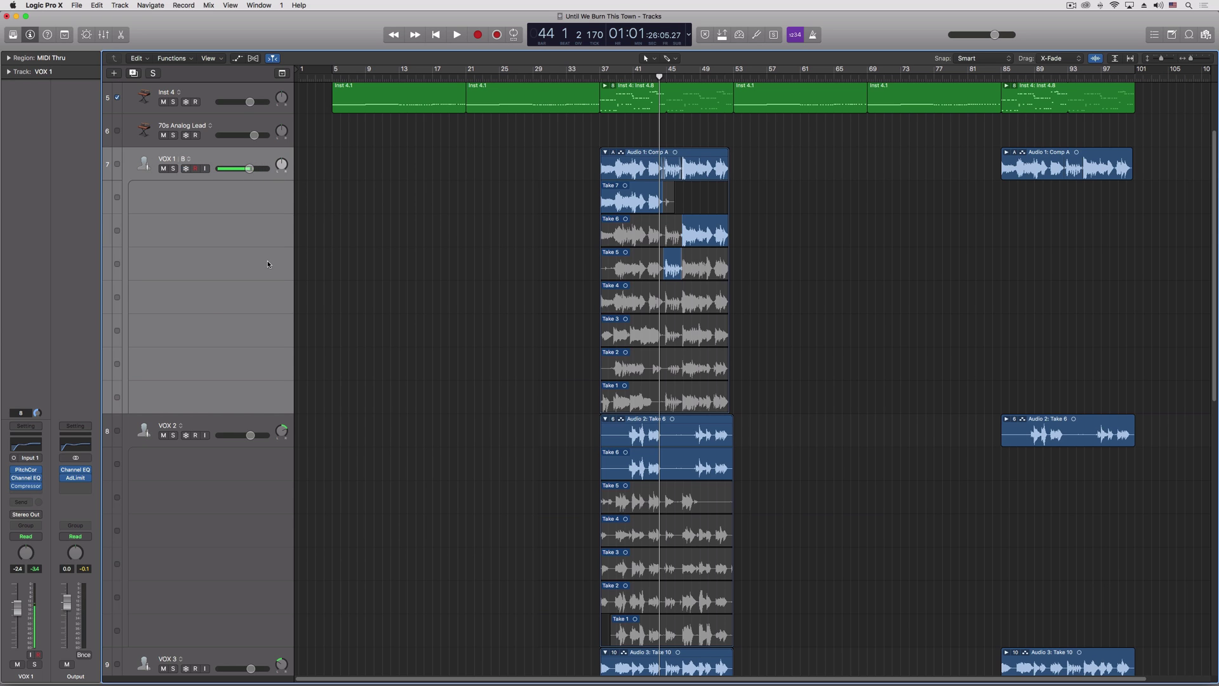
click(187, 160)
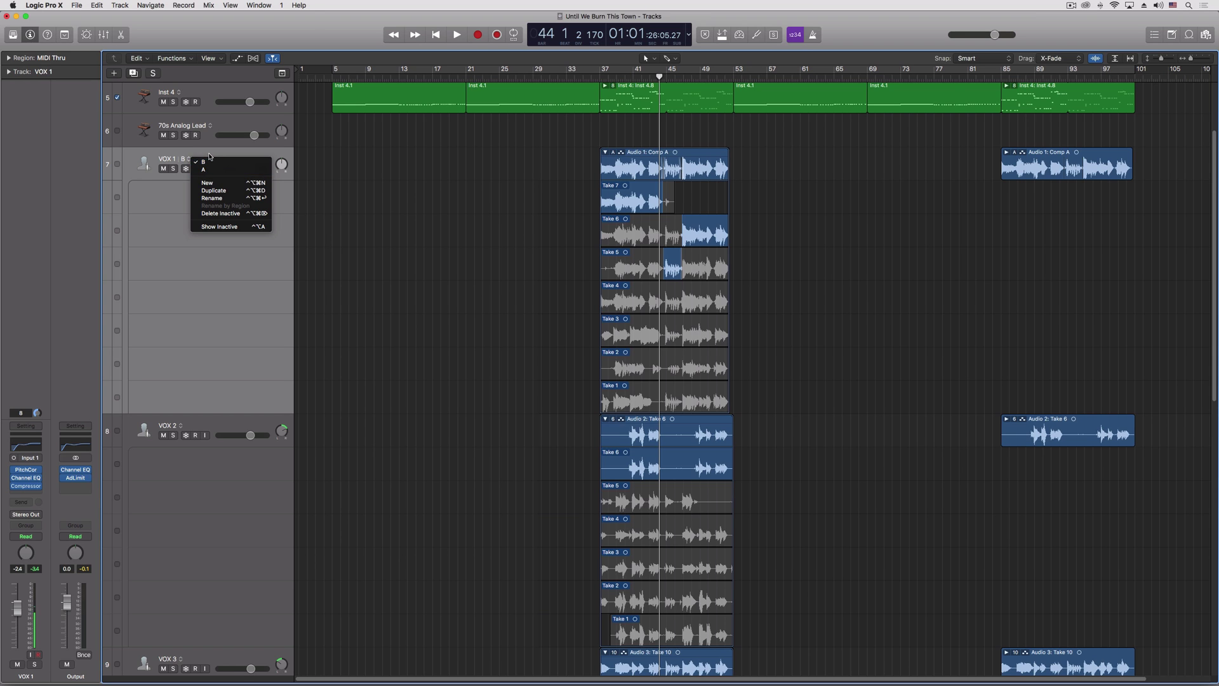
click(203, 162)
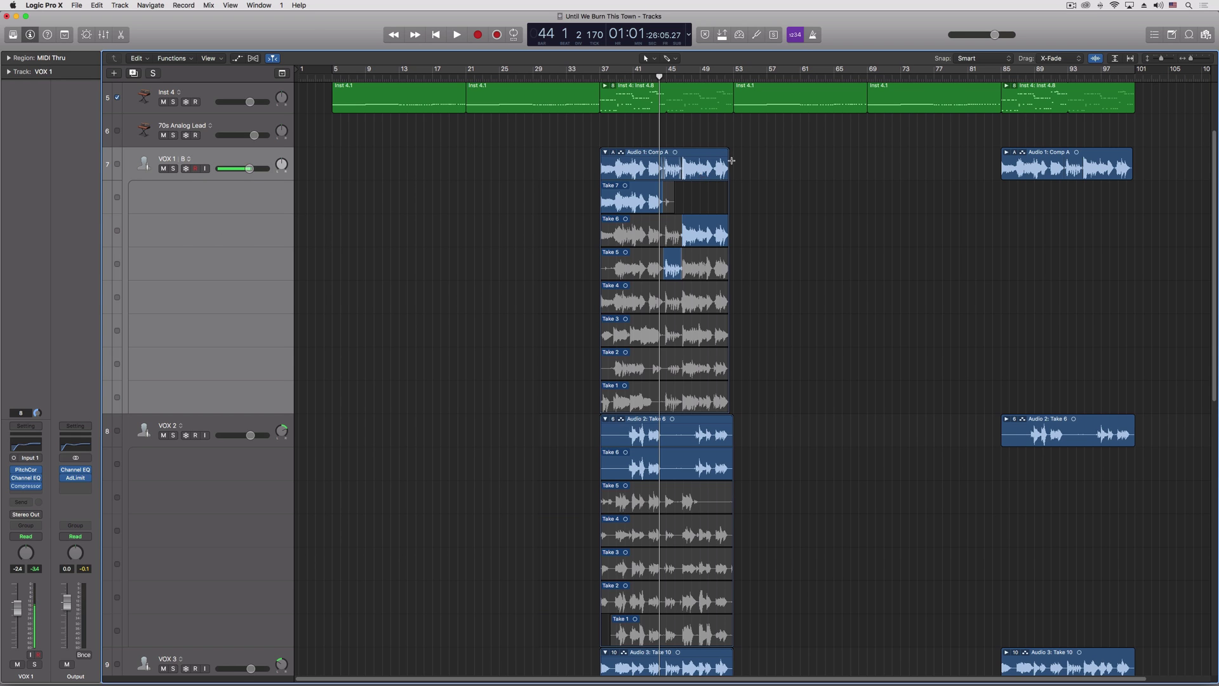
Step: Flatten and merge alternative B's take folder into Comp A, check alternative A, then return to B
click(614, 153)
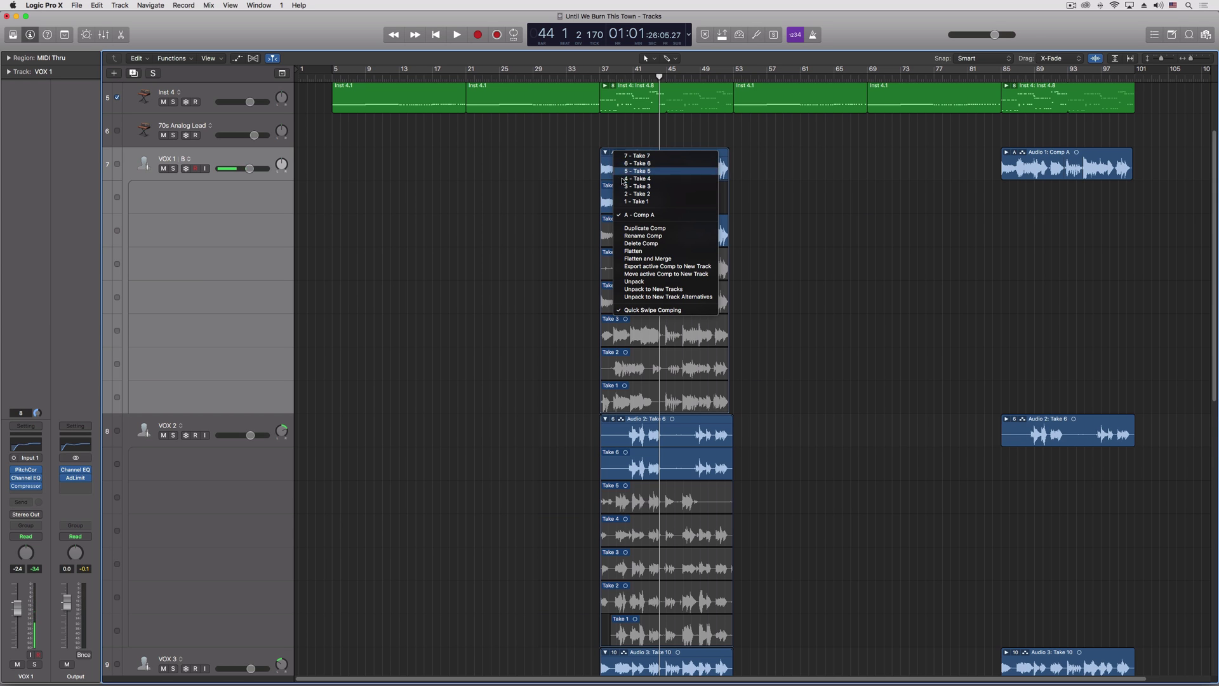
click(647, 259)
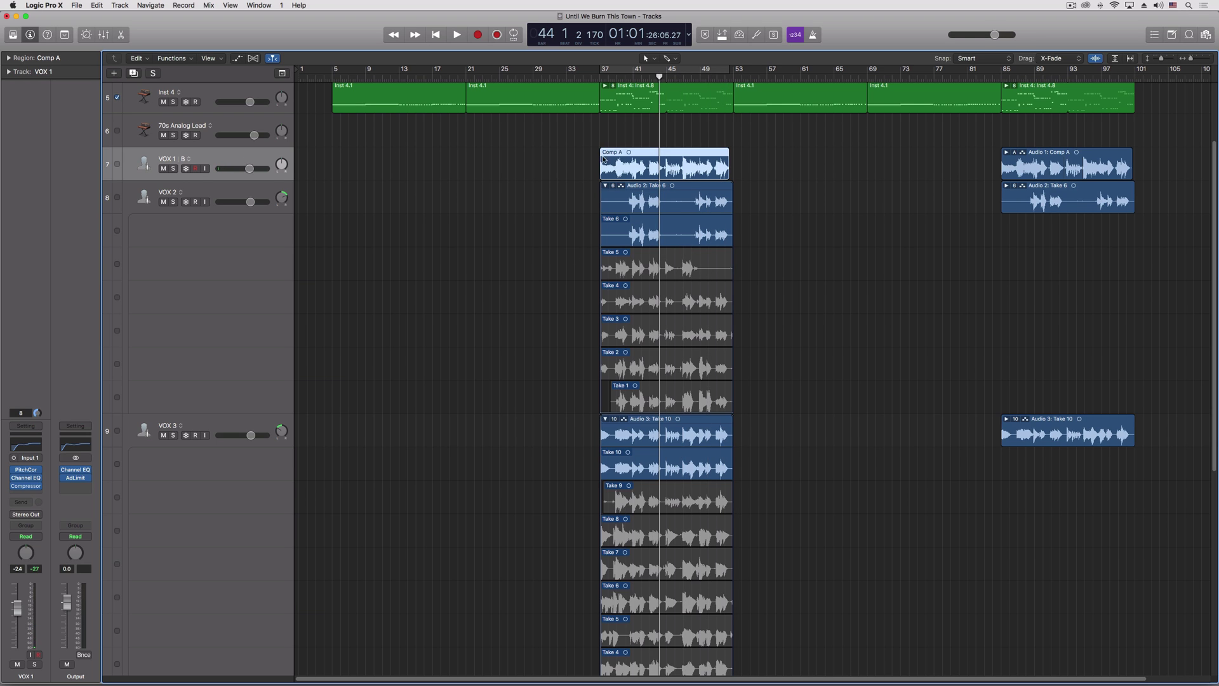
click(189, 159)
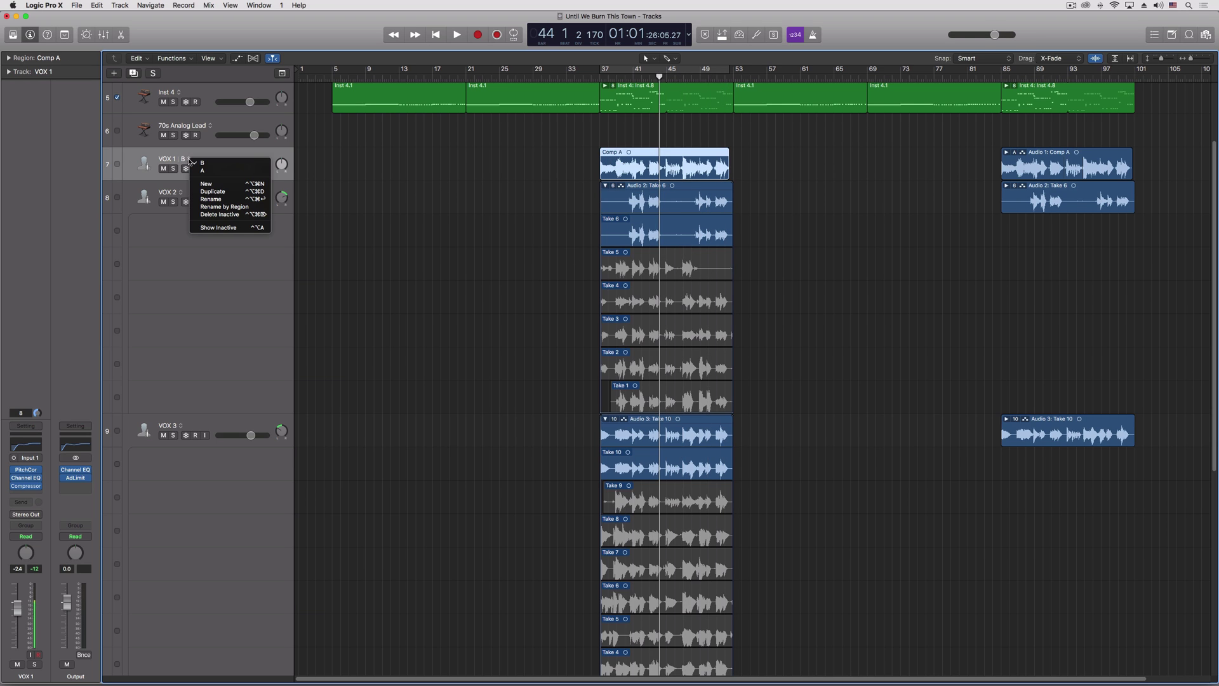
click(202, 170)
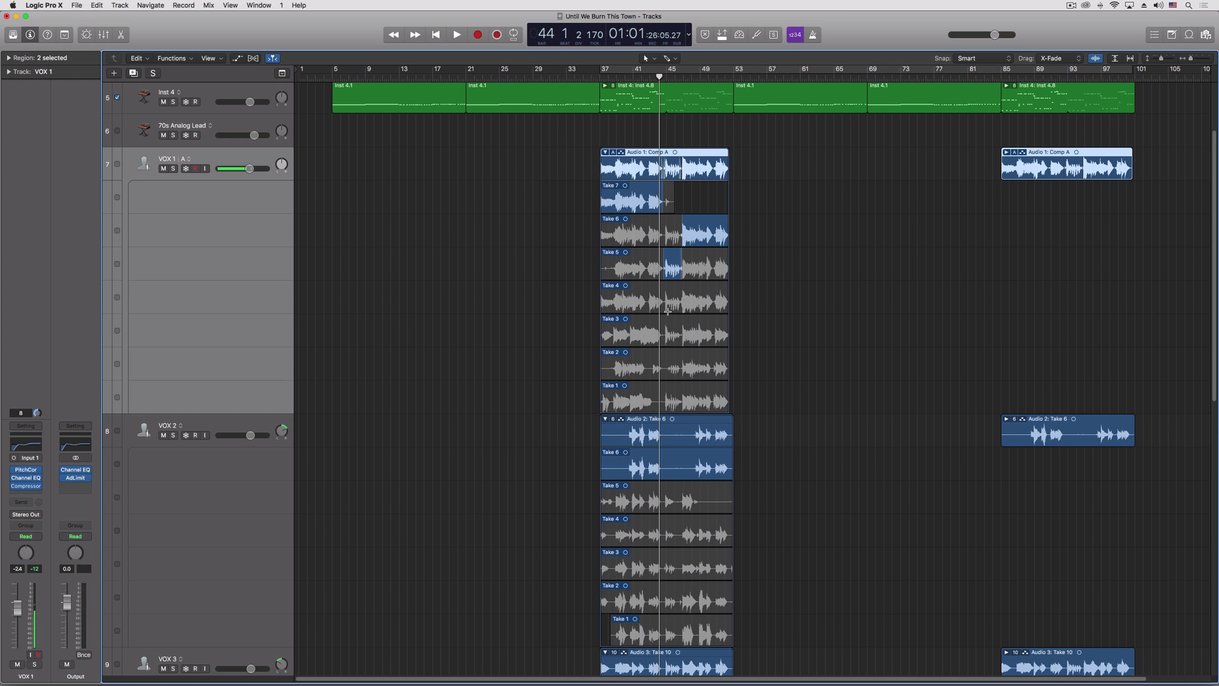
click(188, 160)
click(201, 163)
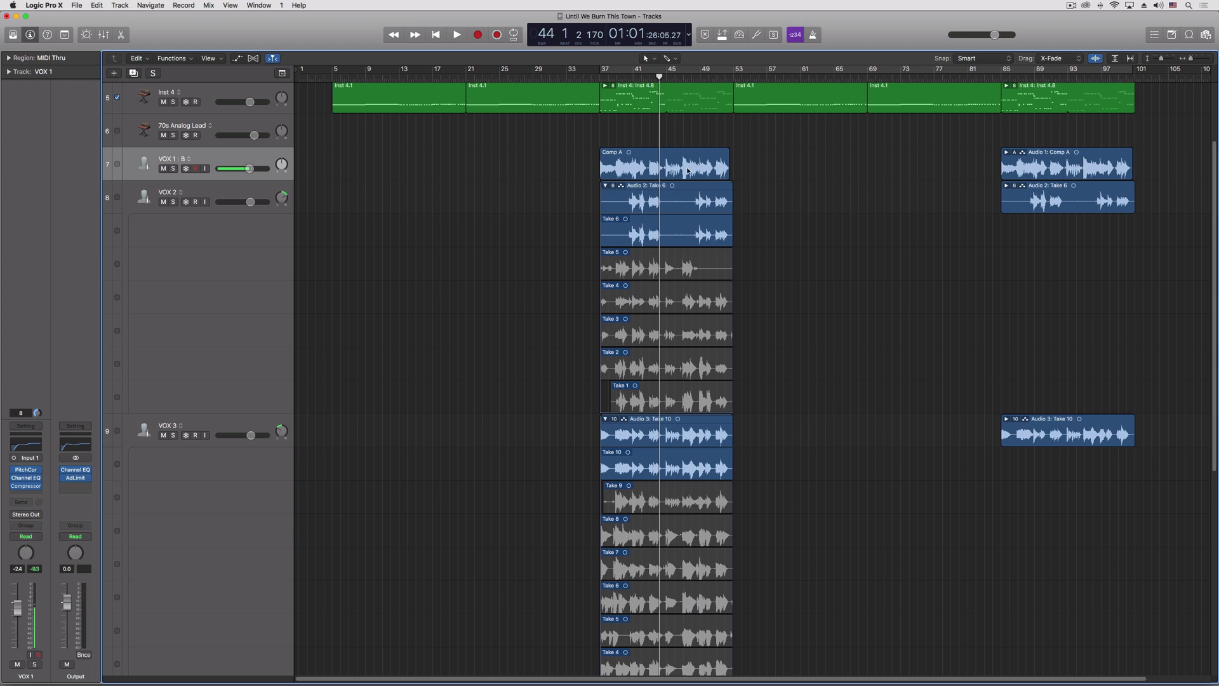
Step: Open Comp A in the editor with Flex Pitch enabled on VOX 1, then collapse VOX 2's take folder
double_click(628, 153)
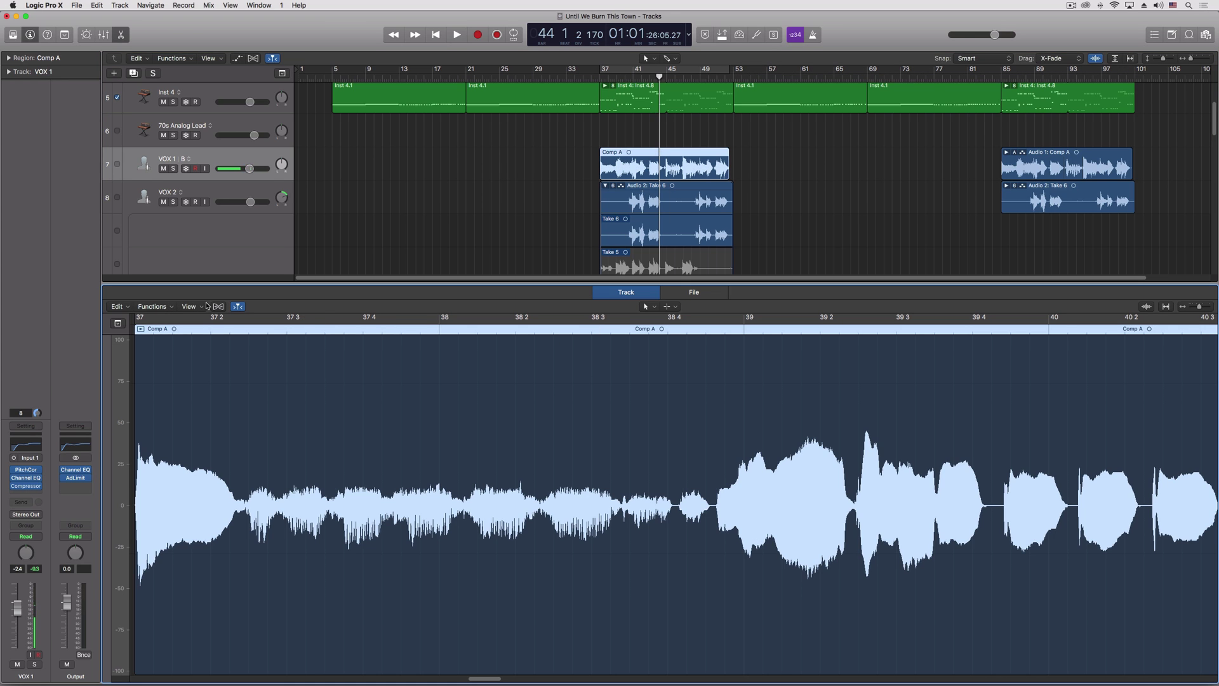
click(219, 306)
click(672, 221)
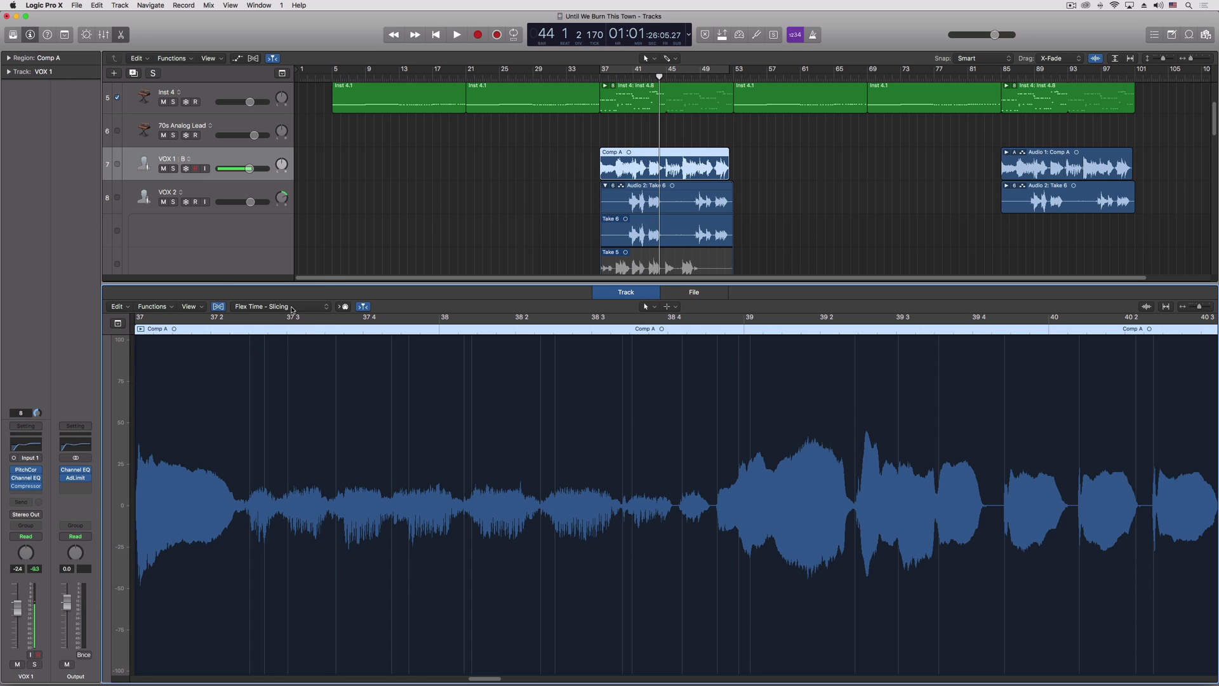
click(292, 309)
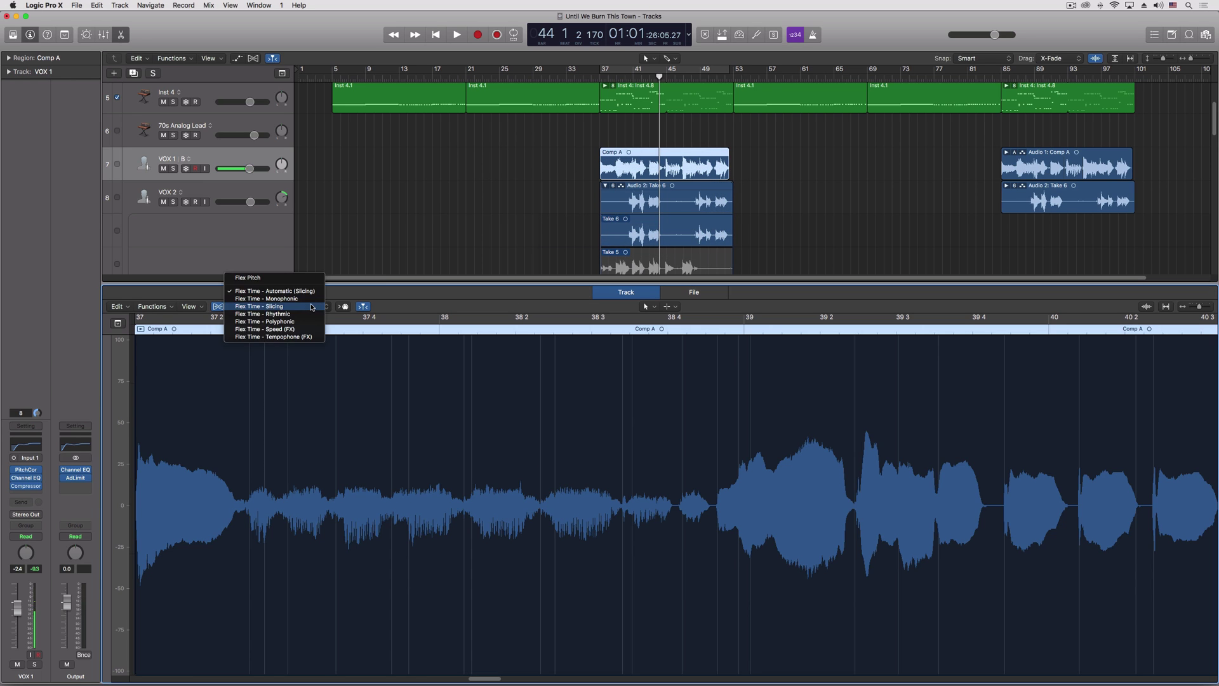
click(292, 282)
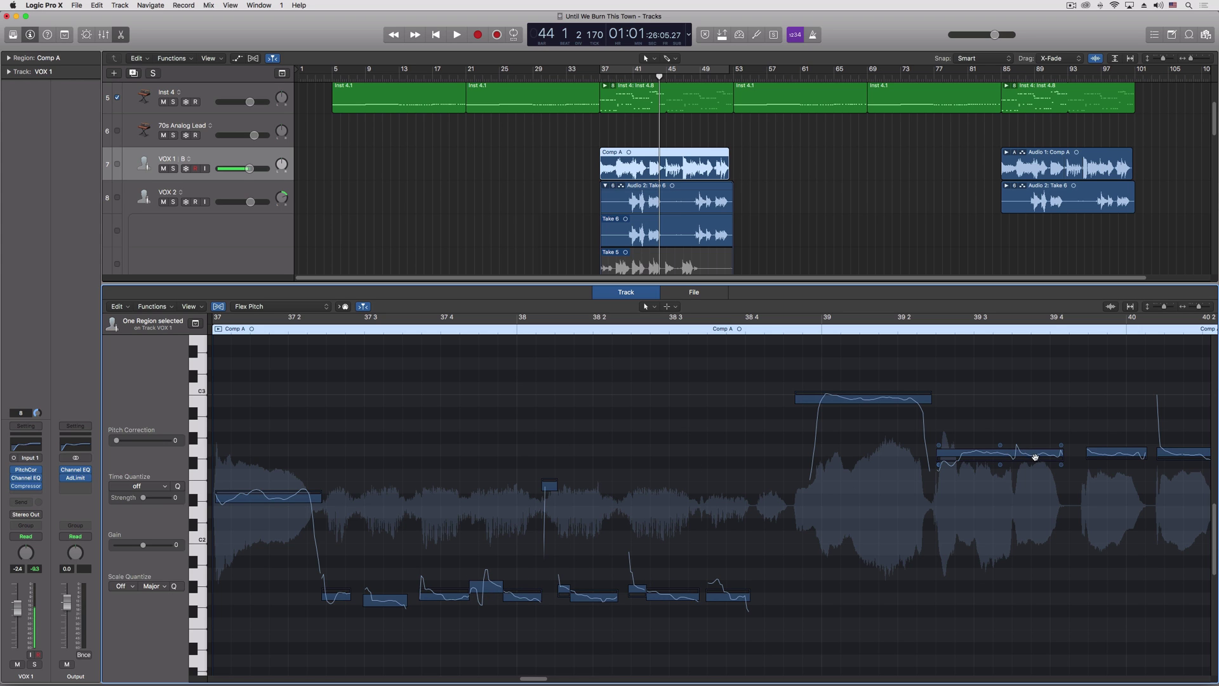
click(690, 187)
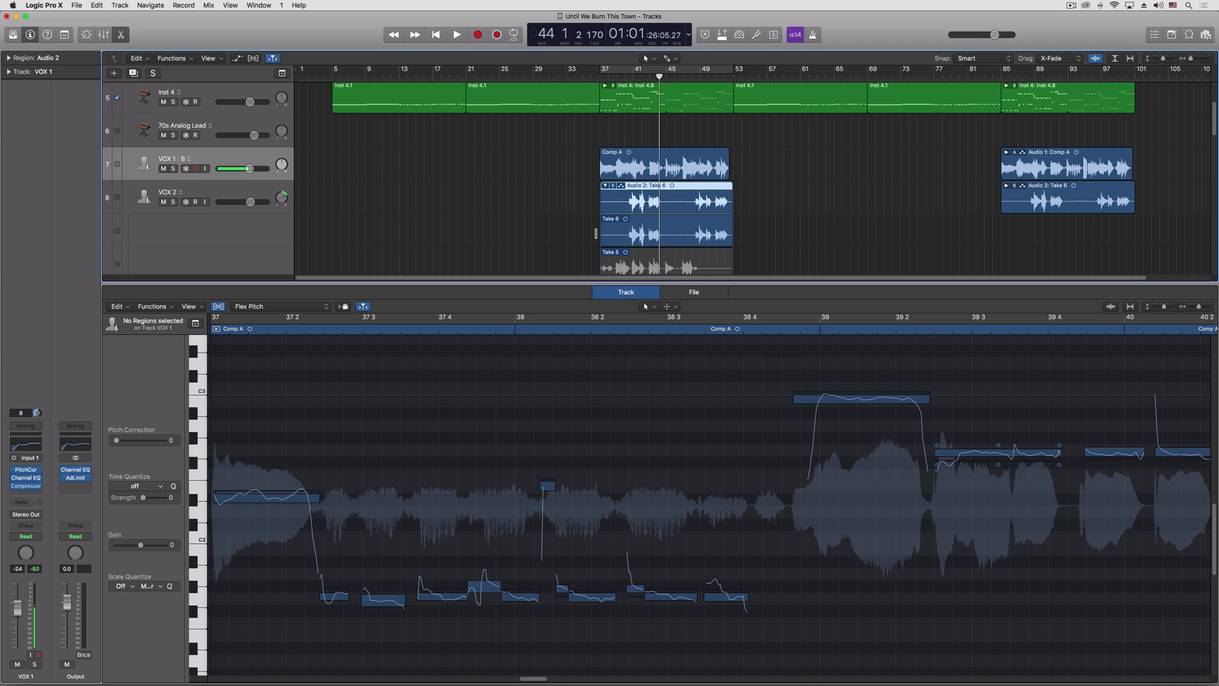
click(605, 186)
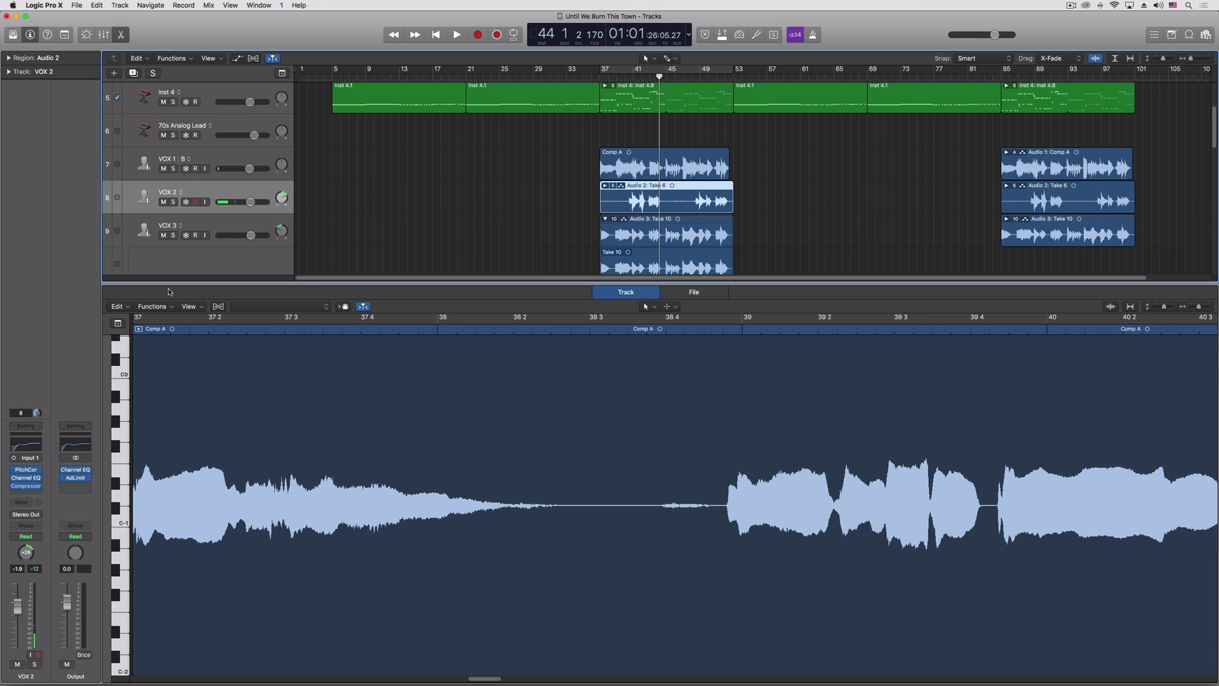
Step: Turn on Flex for VOX 3 and set its mode to Flex Pitch
click(218, 307)
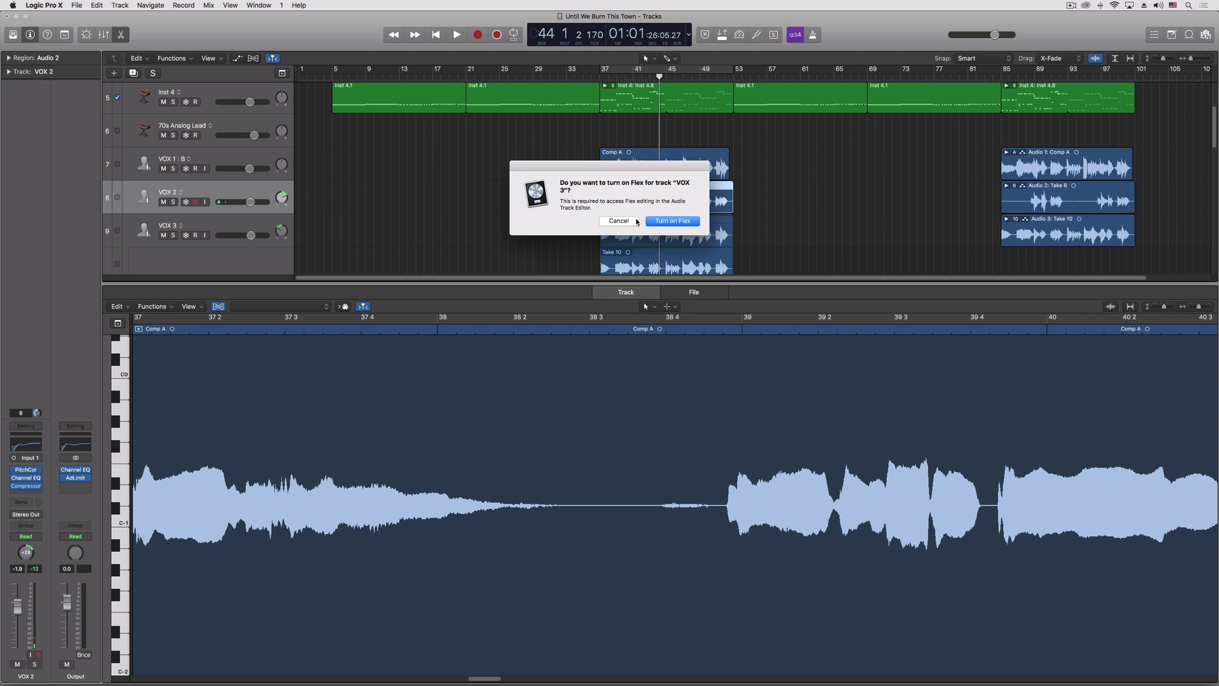
click(673, 221)
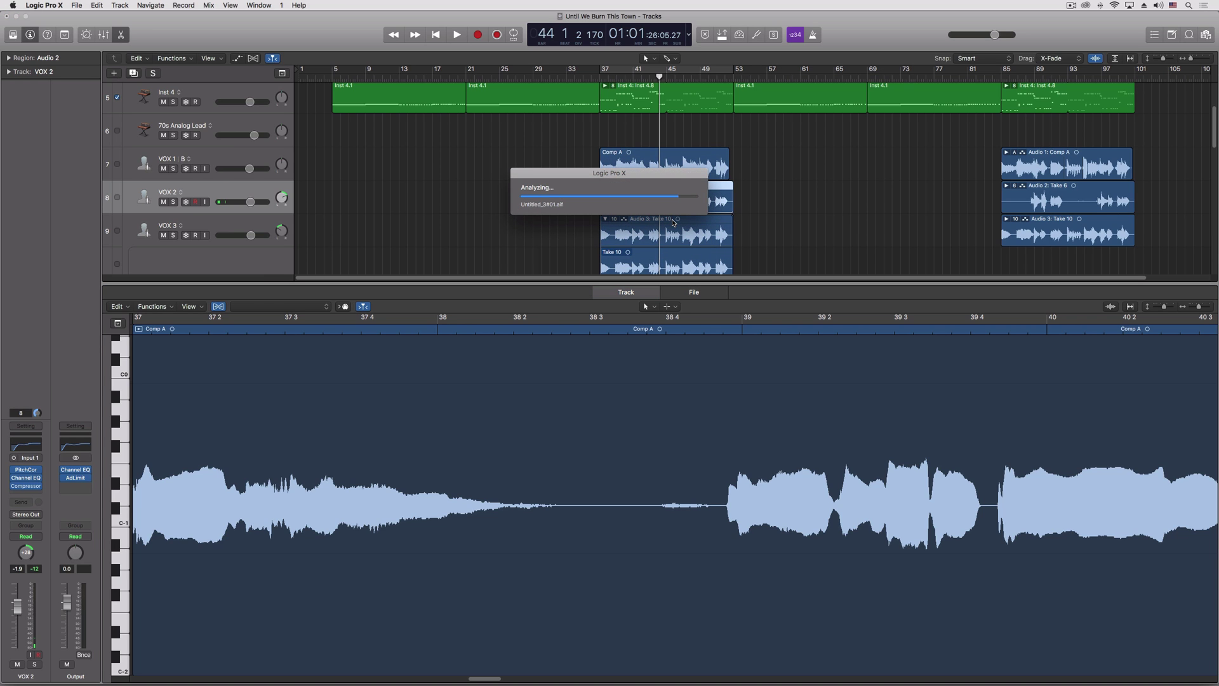
click(278, 304)
click(283, 282)
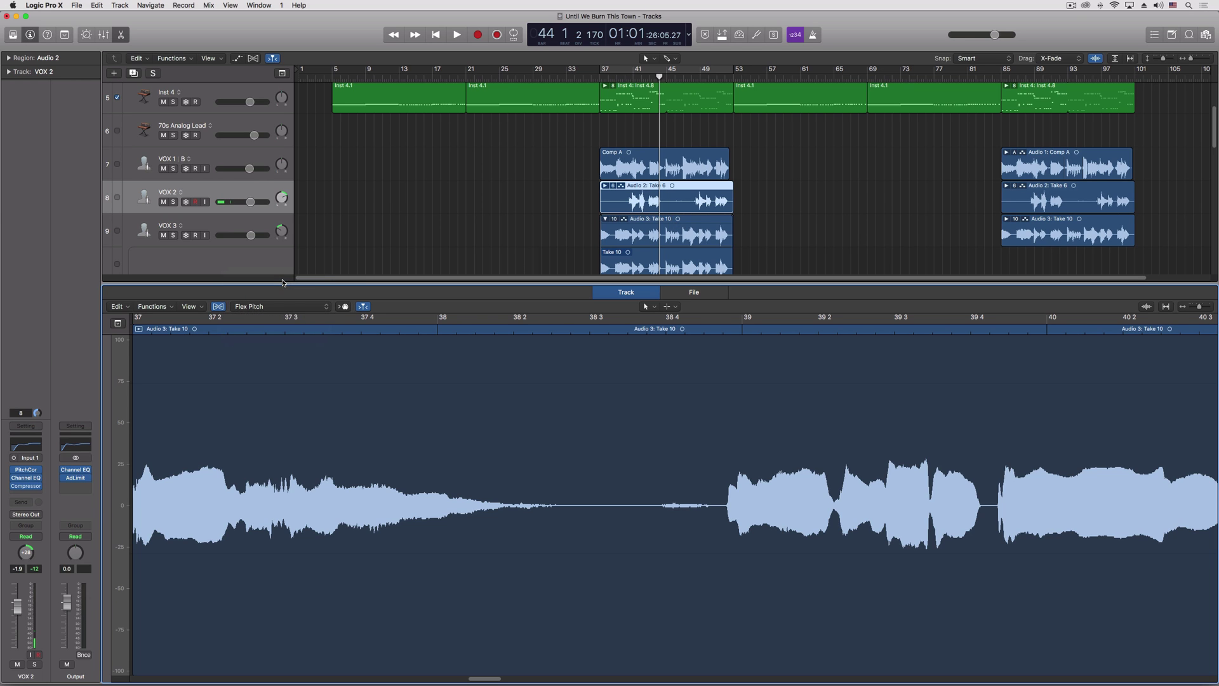
Step: Keep VOX 2's take folder collapsed, place the playhead just before bar 37, and show Comp A in the editor
click(605, 186)
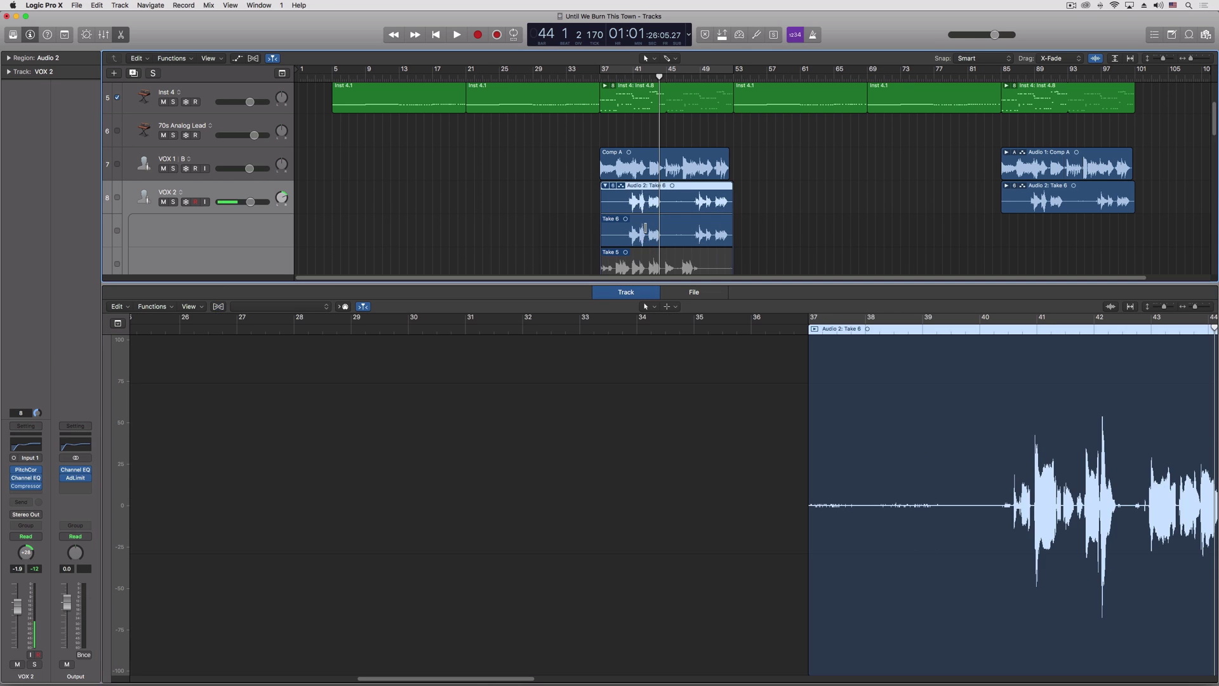
click(605, 185)
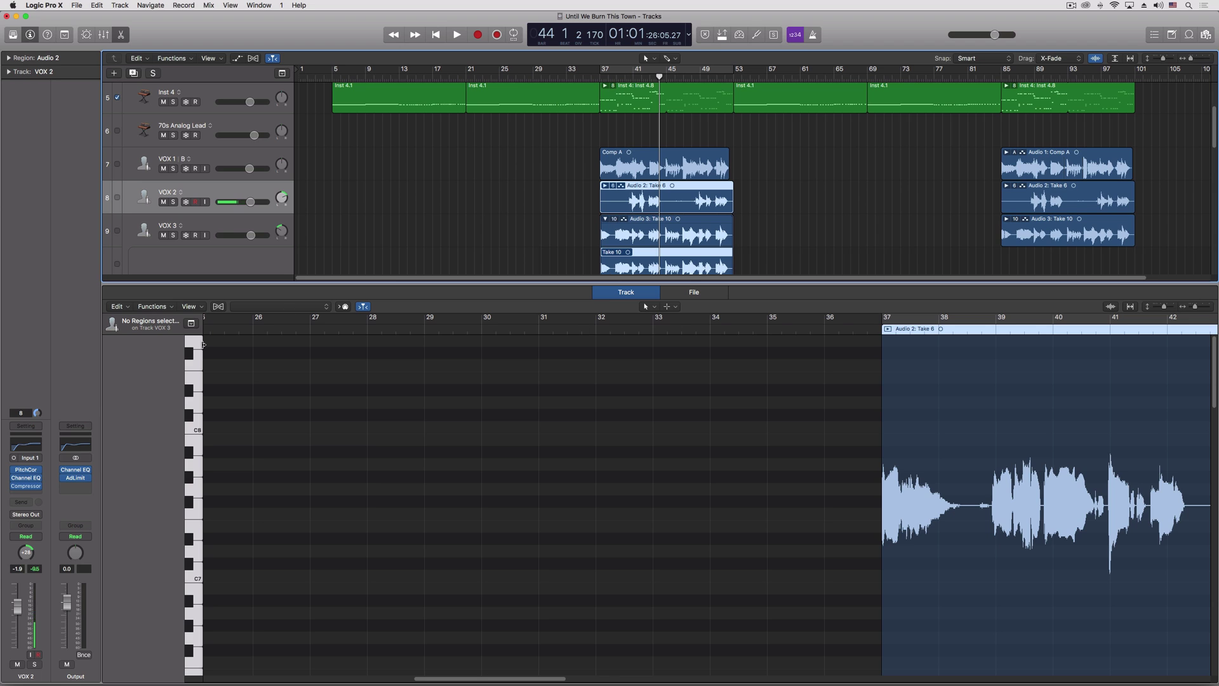
click(219, 307)
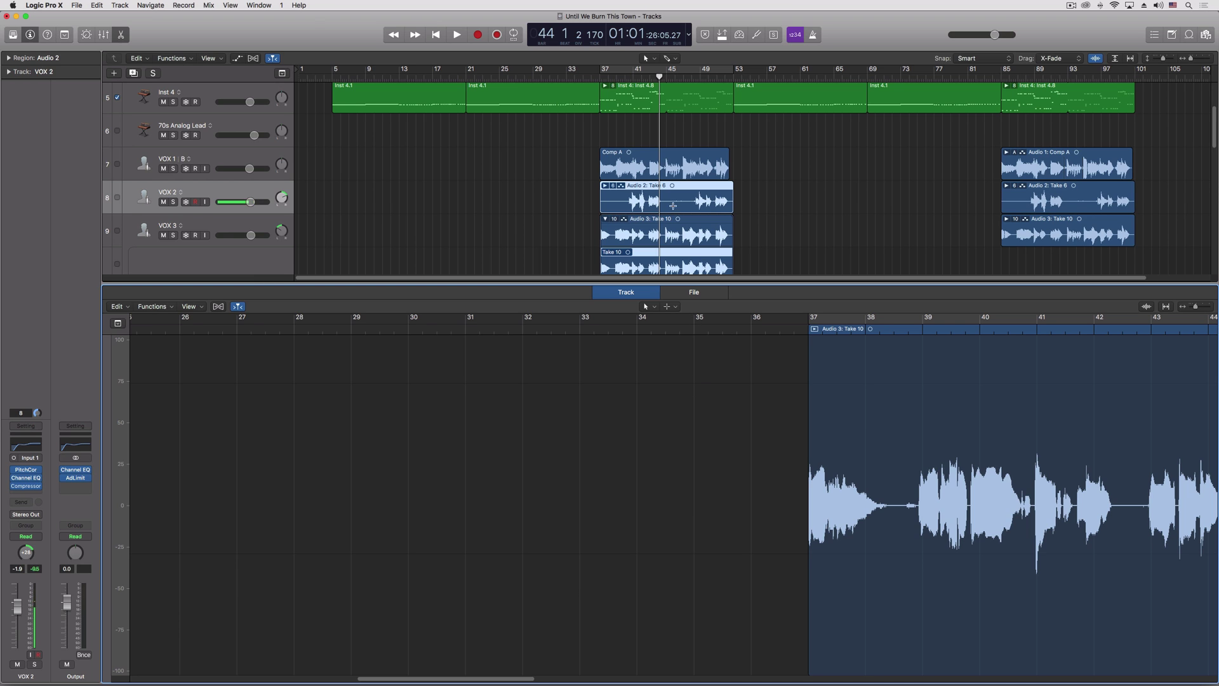
click(600, 75)
click(646, 155)
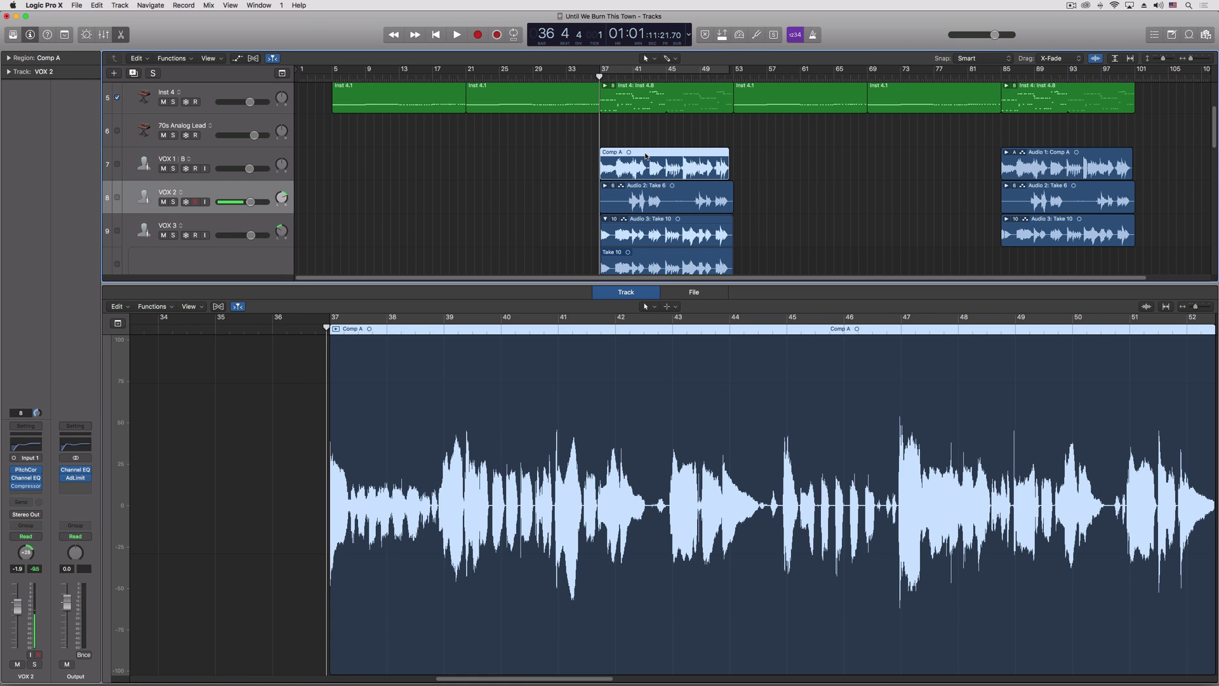